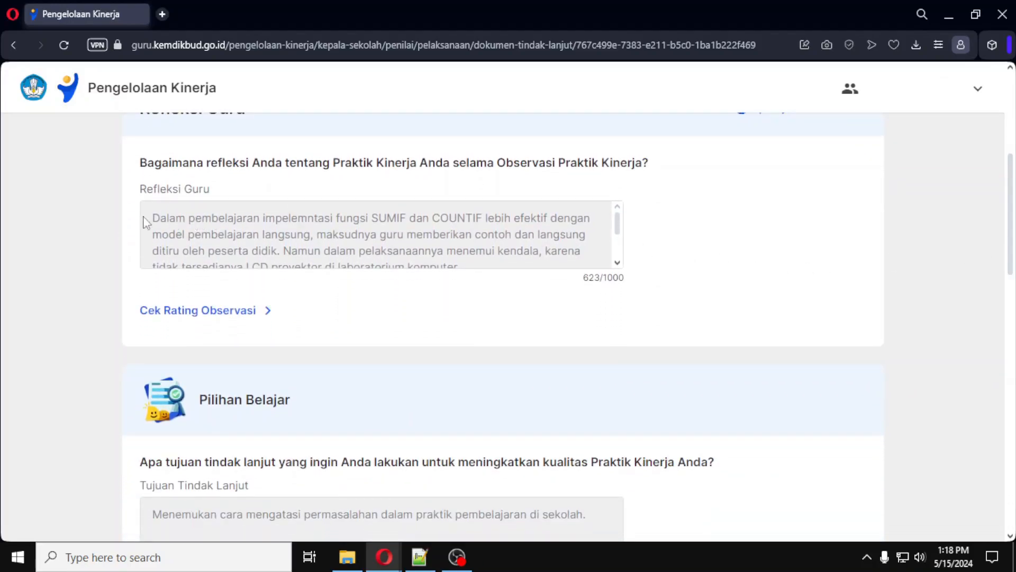
# Review the teacher's submitted answers on reflection, follow-up goal, efforts, period and support needs before the Isi Penilaian Atasan section.
pyautogui.moveTo(154, 218); pyautogui.dragTo(387, 235)
pyautogui.moveTo(386, 234); pyautogui.dragTo(409, 235)
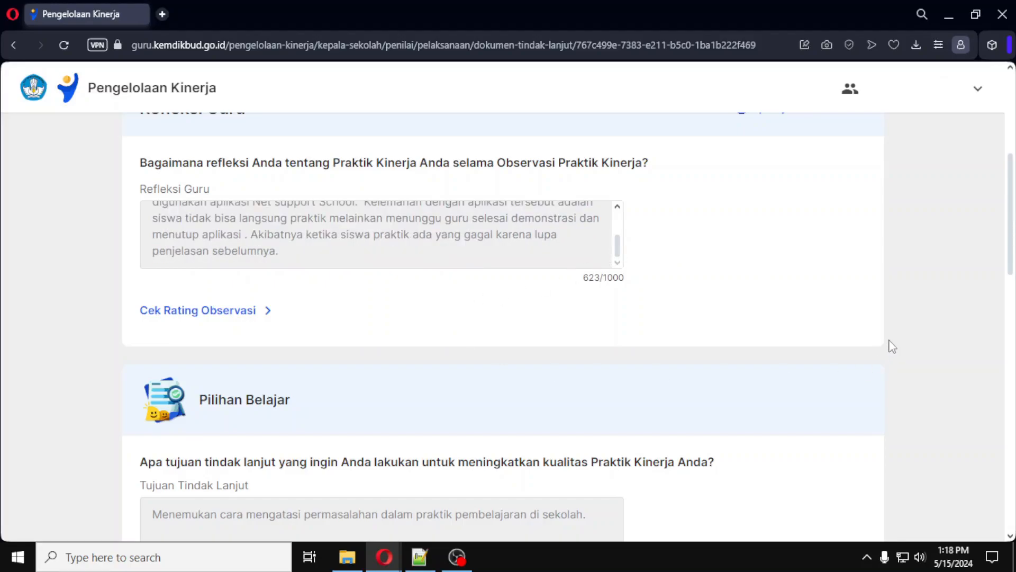
pyautogui.scroll(-3, 880, 343)
pyautogui.scroll(-3, 882, 342)
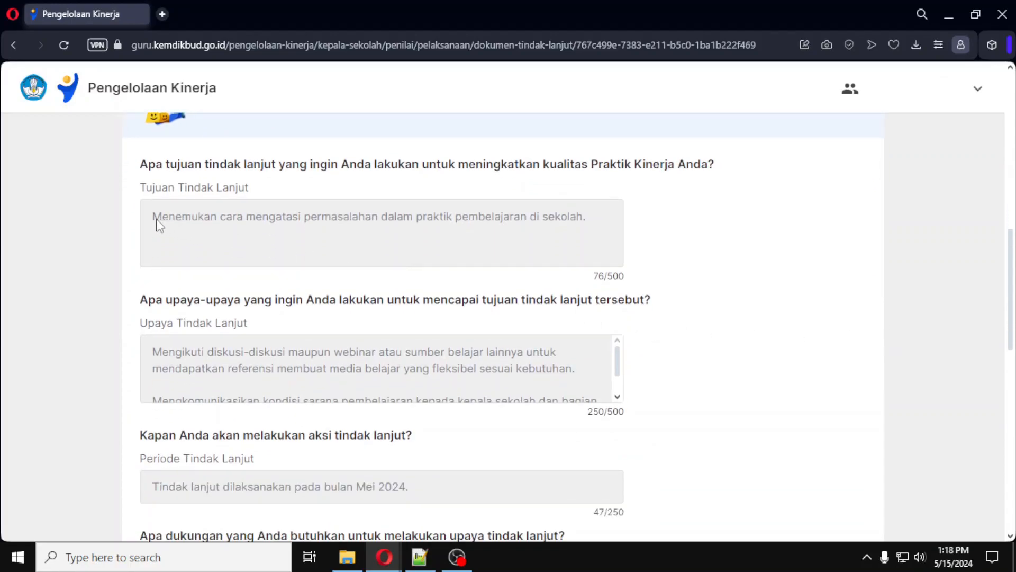
pyautogui.moveTo(153, 222); pyautogui.dragTo(587, 230)
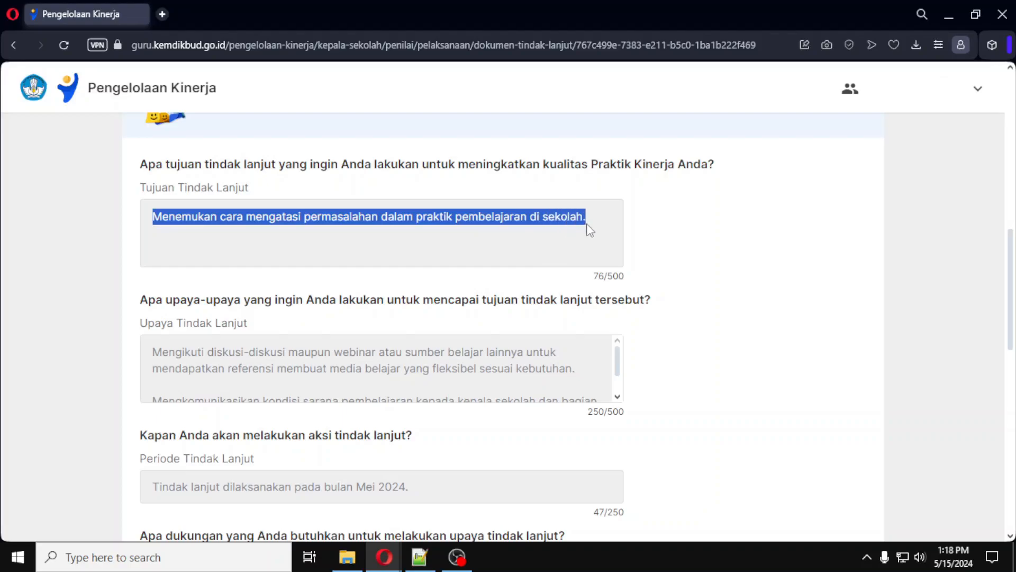
pyautogui.scroll(-1, 763, 334)
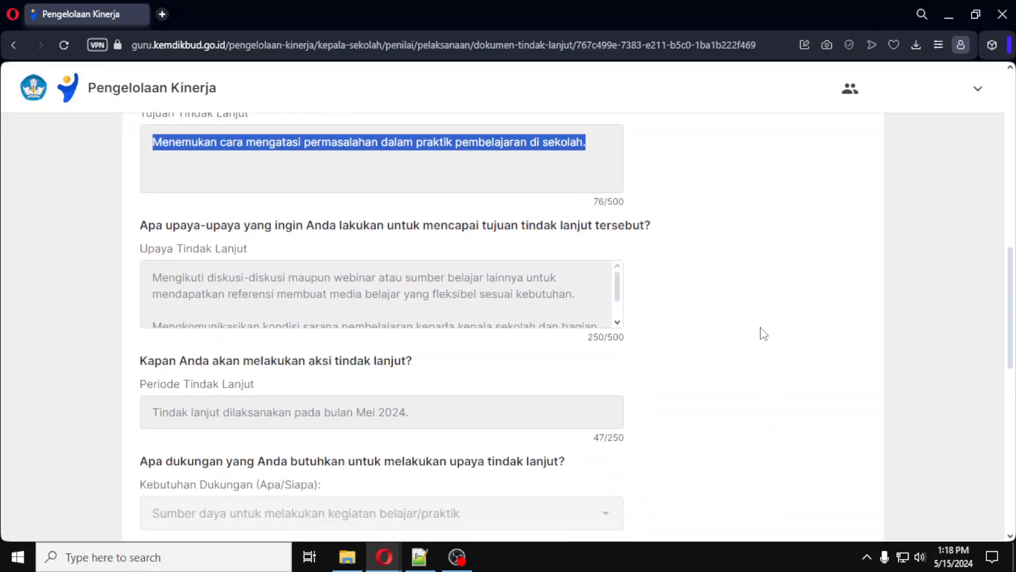
pyautogui.moveTo(153, 282); pyautogui.dragTo(596, 326)
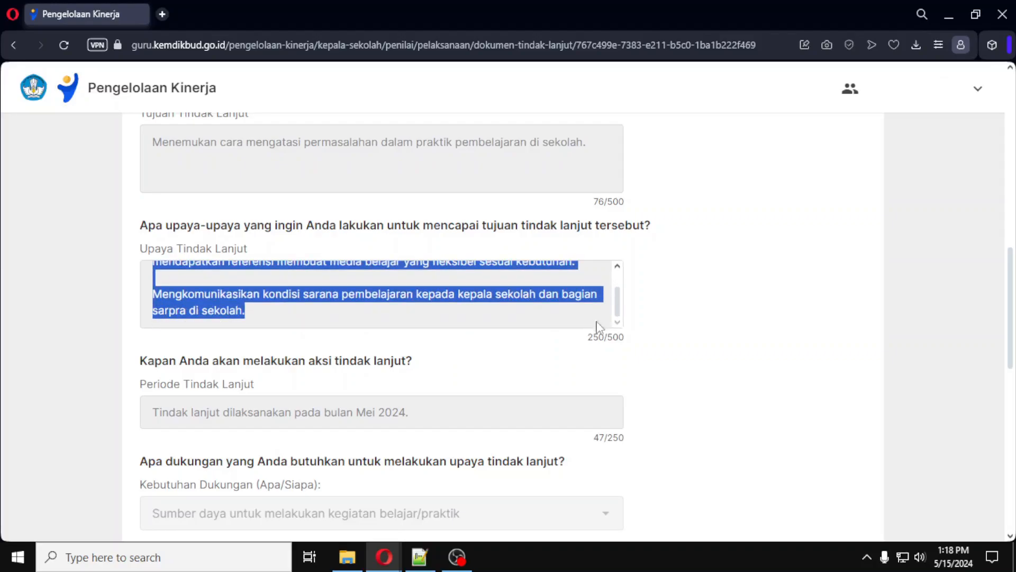
pyautogui.scroll(-3, 384, 265)
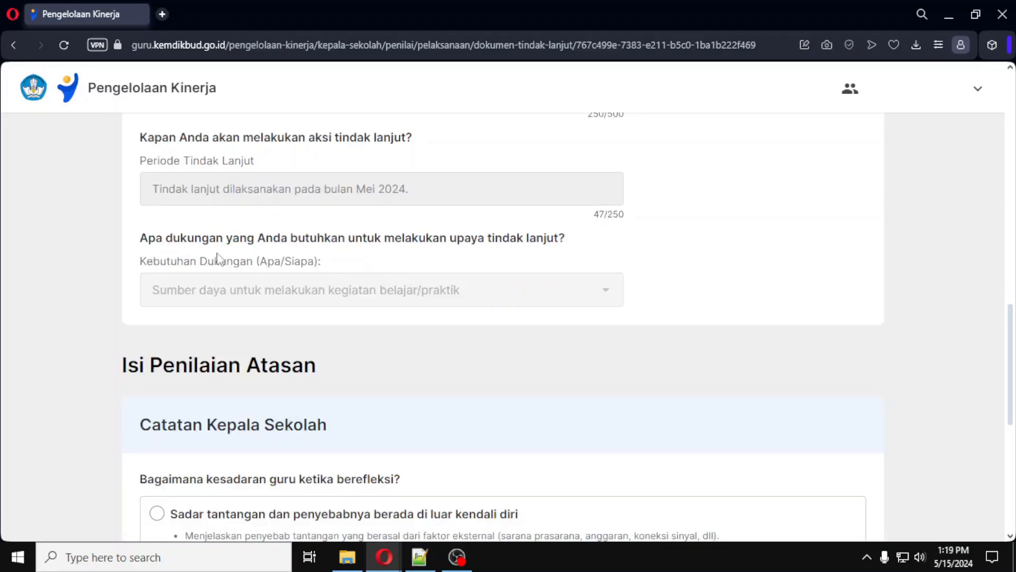
pyautogui.moveTo(136, 293); pyautogui.dragTo(467, 295)
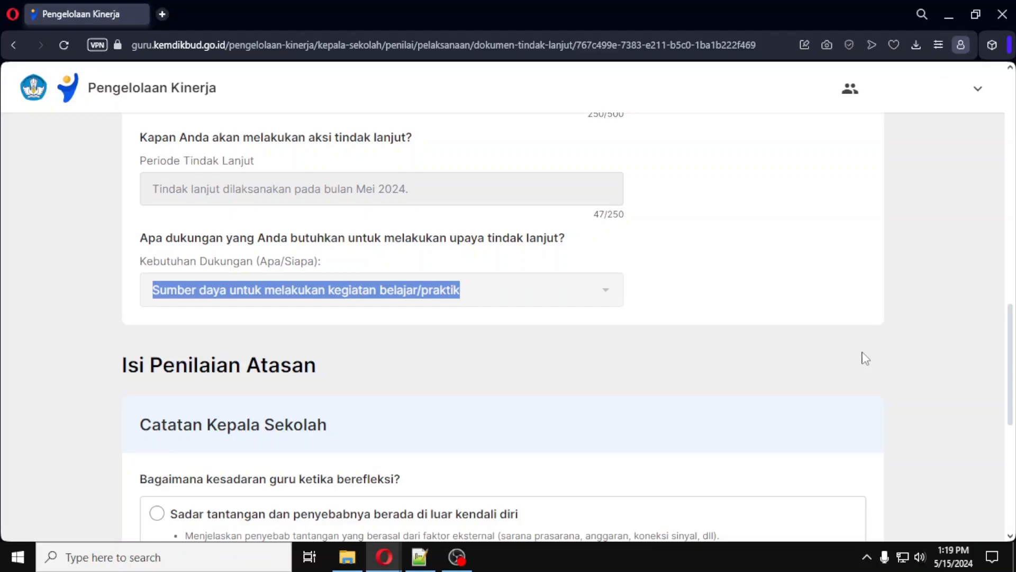
pyautogui.scroll(-5, 868, 352)
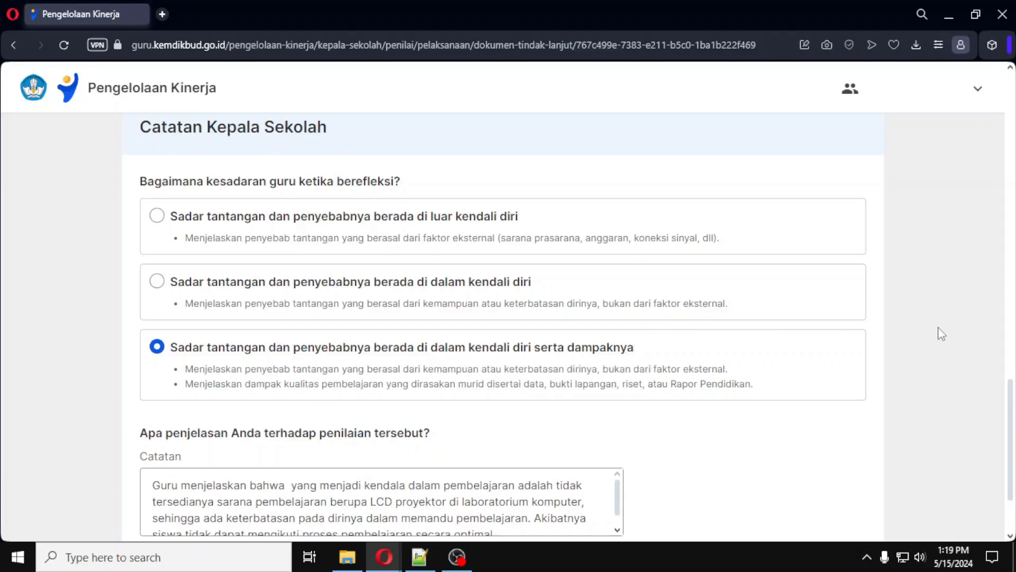
# Reread the Refleksi Guru answer and rate the teacher's awareness as "Sadar tantangan dan penyebabnya berada di dalam kendali diri serta dampaknya".
pyautogui.scroll(15, 927, 335)
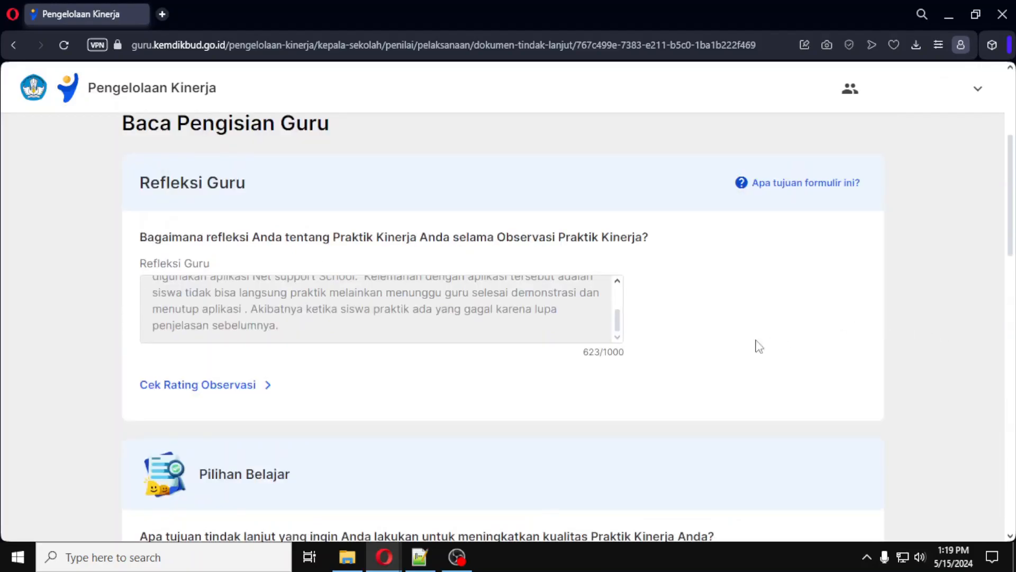
pyautogui.moveTo(621, 324)
pyautogui.mouseDown()
pyautogui.moveTo(625, 300)
pyautogui.moveTo(626, 311)
pyautogui.mouseUp()
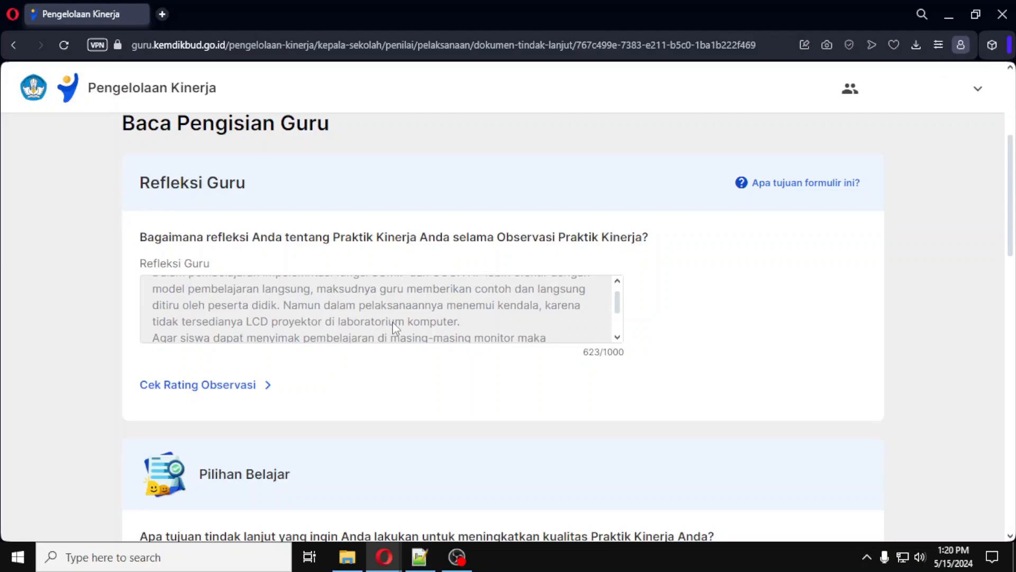
pyautogui.moveTo(618, 309); pyautogui.dragTo(623, 321)
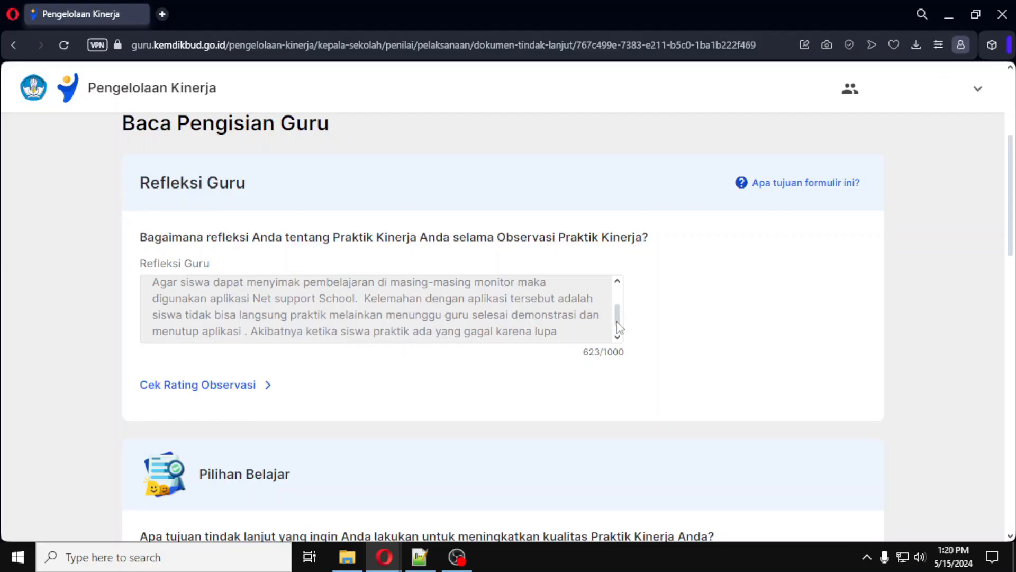
pyautogui.moveTo(619, 327); pyautogui.dragTo(621, 332)
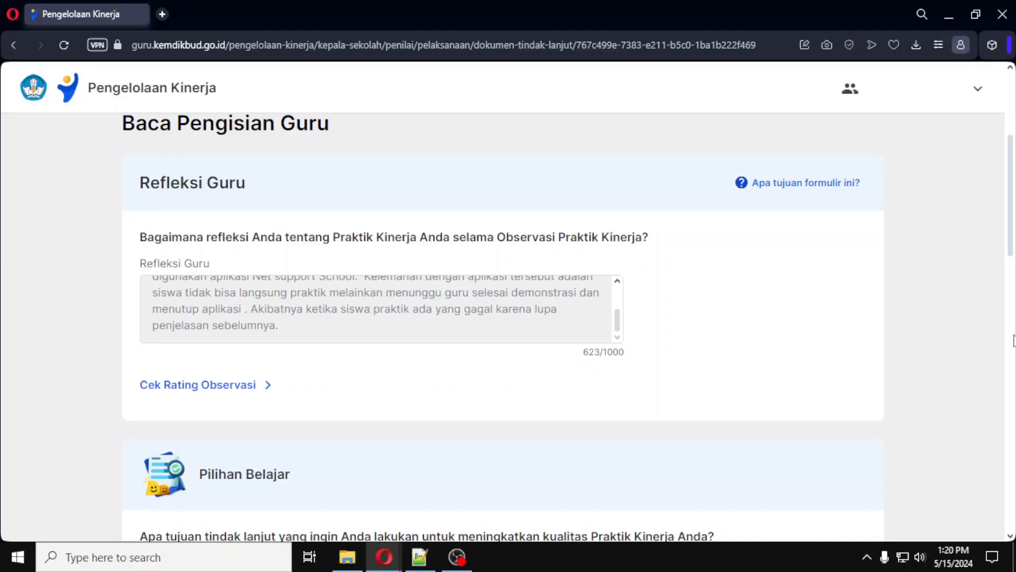
pyautogui.moveTo(1010, 249); pyautogui.dragTo(980, 480)
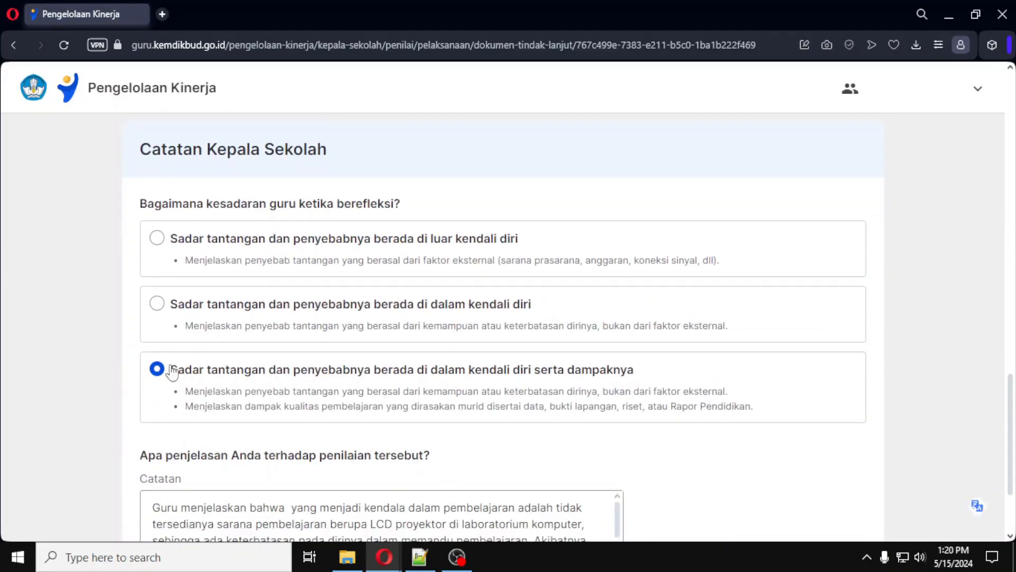
pyautogui.click(160, 375)
# Read through the principal's Catatan explanation of the rating, checking the stated constraint and its impact on students.
pyautogui.scroll(-3, 833, 399)
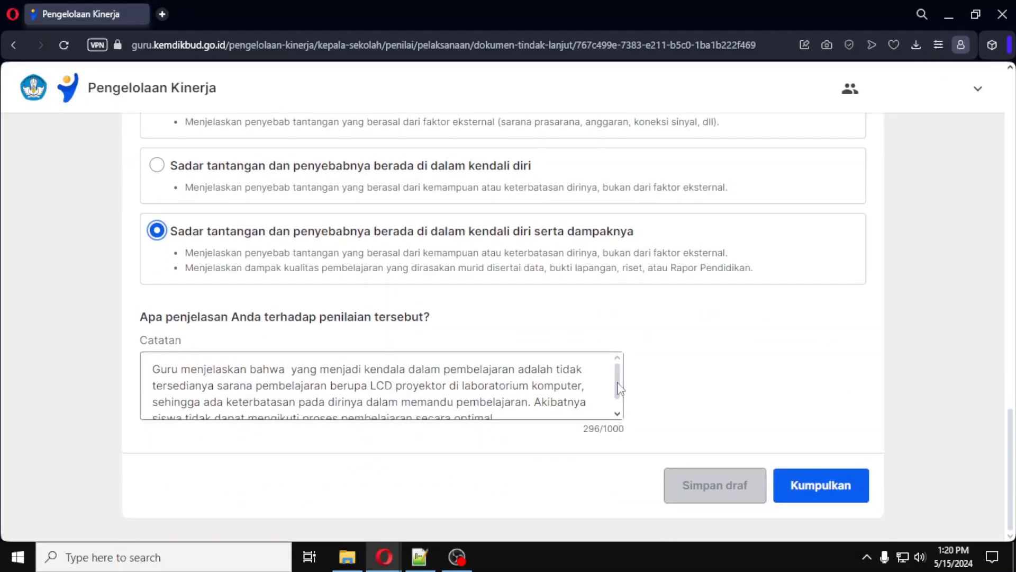
pyautogui.click(618, 399)
pyautogui.scroll(1, 620, 400)
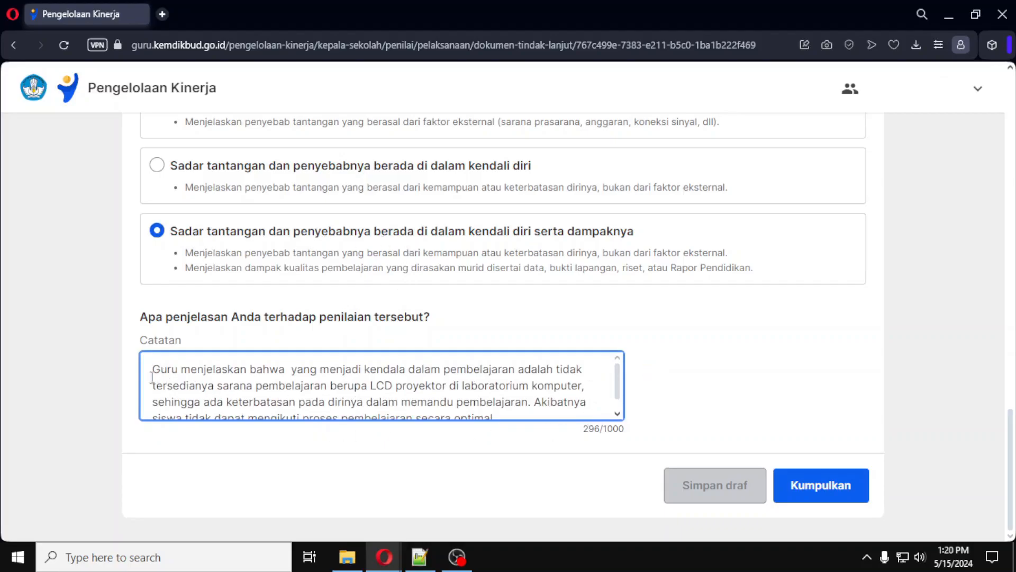
pyautogui.moveTo(155, 371); pyautogui.dragTo(584, 384)
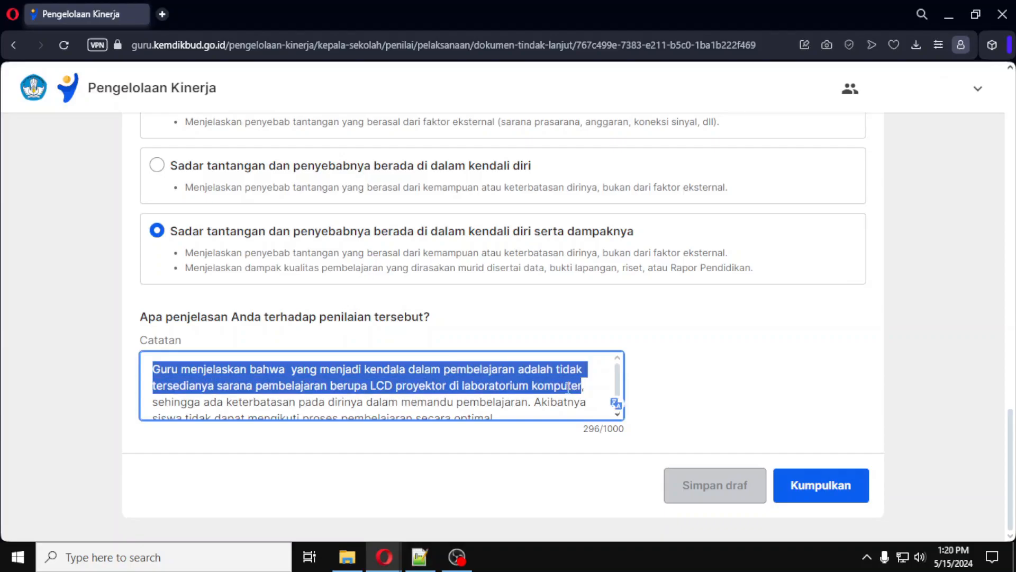
pyautogui.scroll(-1, 617, 395)
pyautogui.moveTo(153, 386); pyautogui.dragTo(550, 398)
pyautogui.click(536, 385)
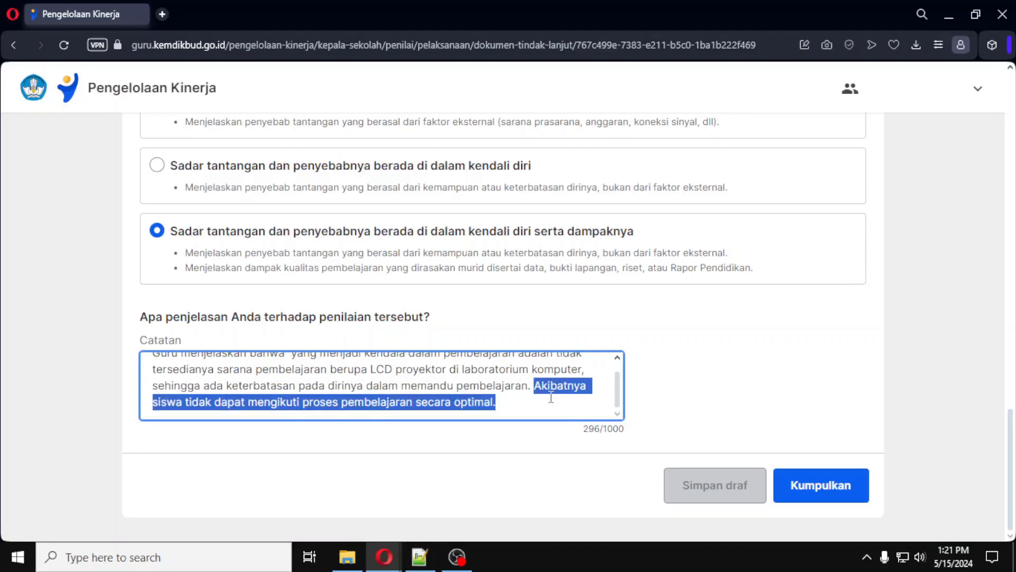
pyautogui.moveTo(550, 398); pyautogui.dragTo(551, 398)
pyautogui.click(725, 351)
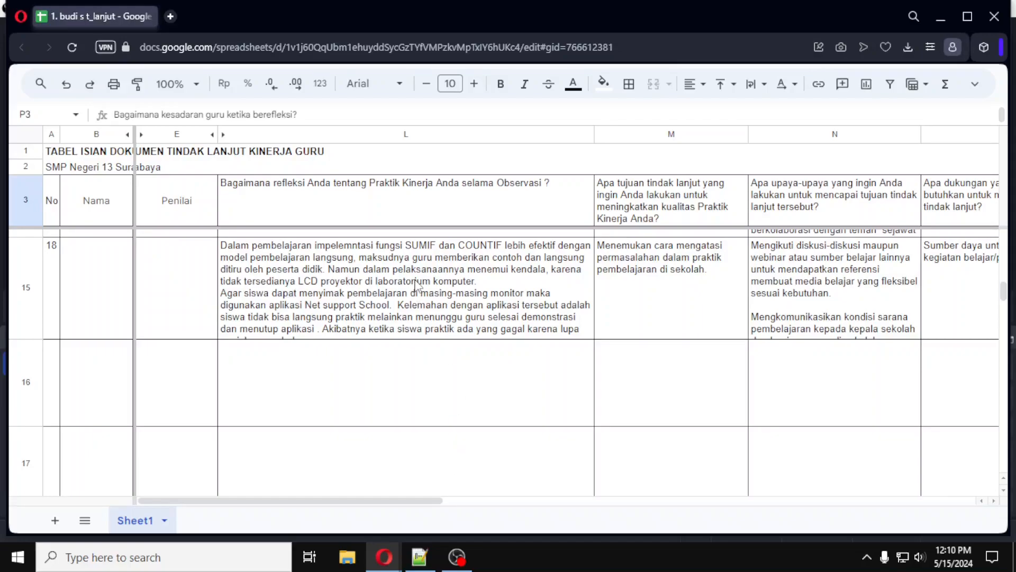
# Review the teacher's reflection, follow-up goal, efforts and support answers in cells L15 to O15 of the spreadsheet.
pyautogui.click(272, 205)
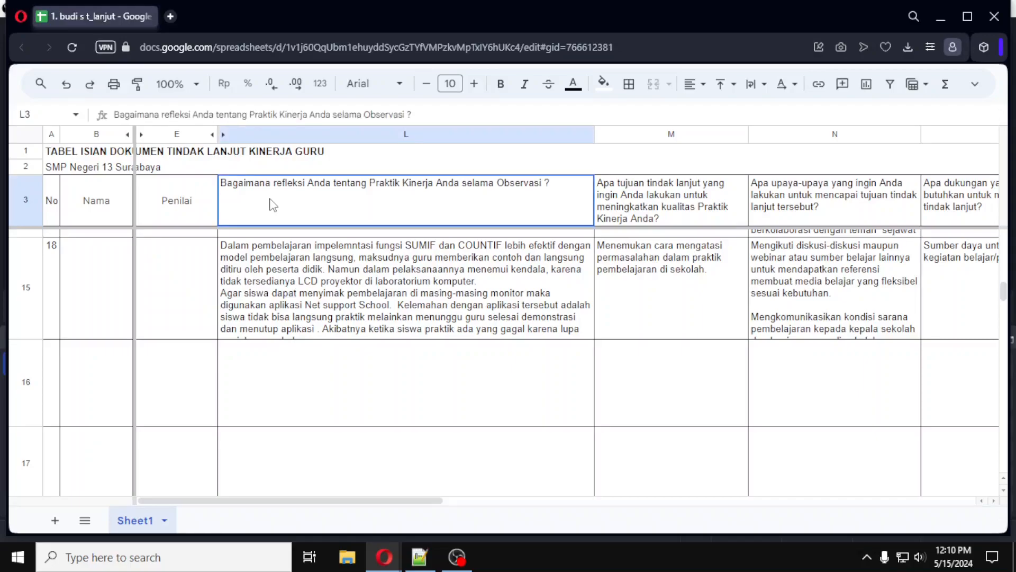
pyautogui.click(288, 275)
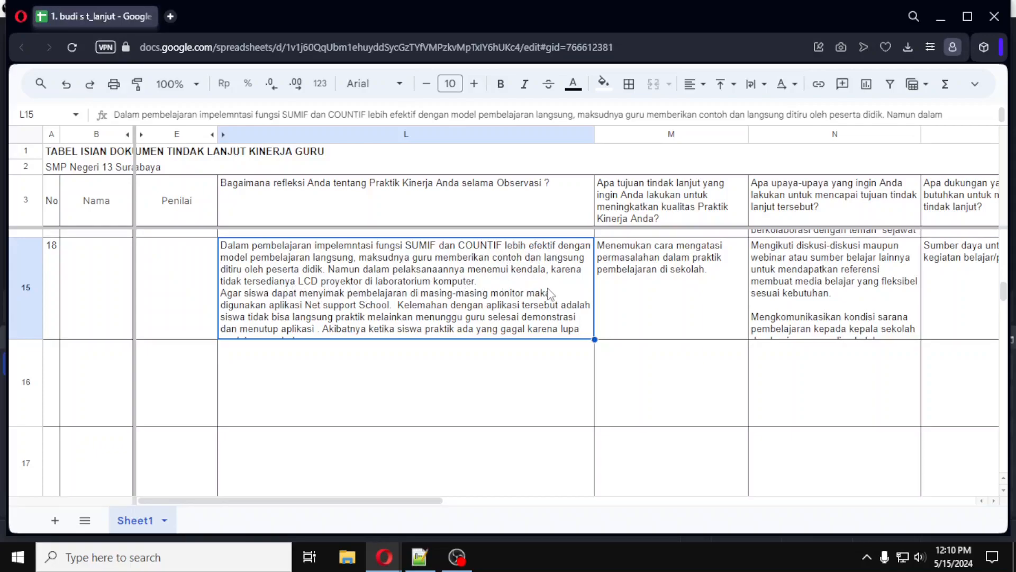
pyautogui.moveTo(392, 499); pyautogui.dragTo(510, 516)
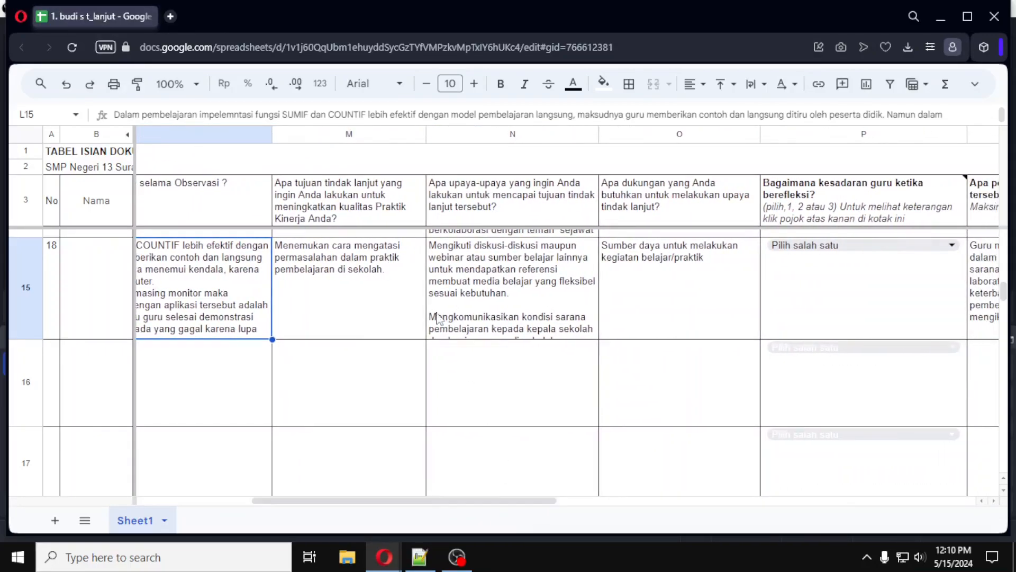
pyautogui.click(341, 289)
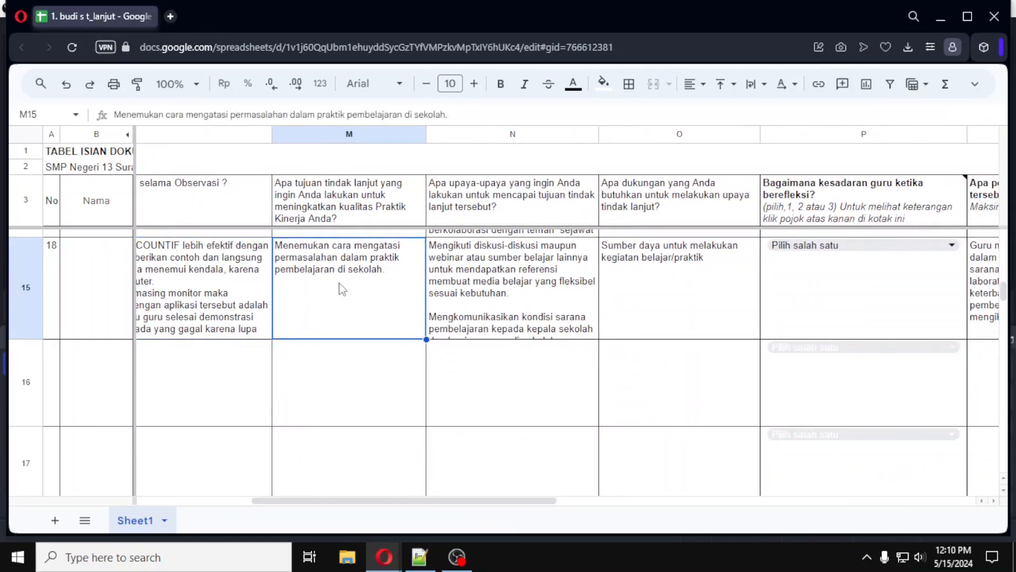
pyautogui.click(488, 295)
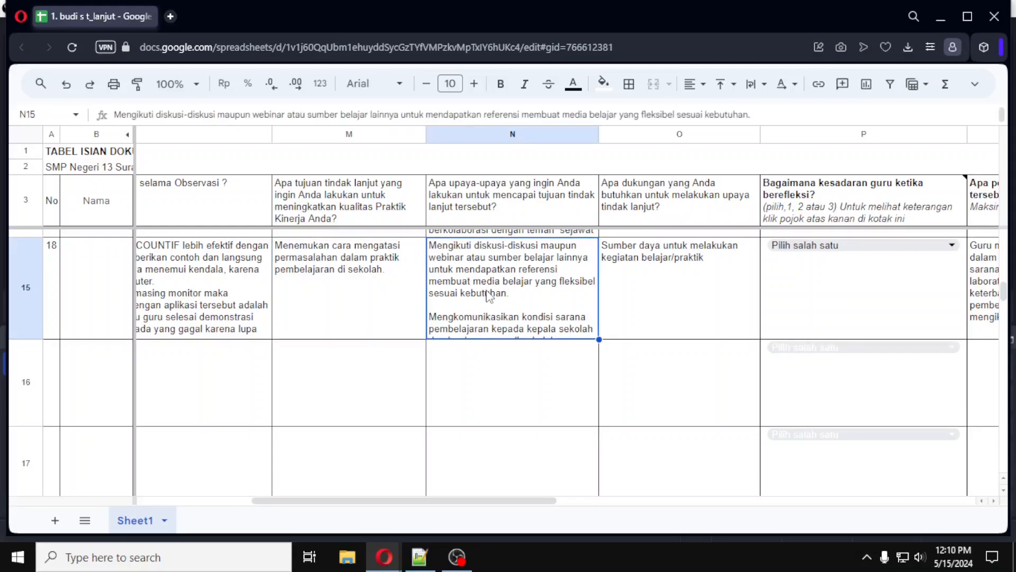
pyautogui.click(709, 300)
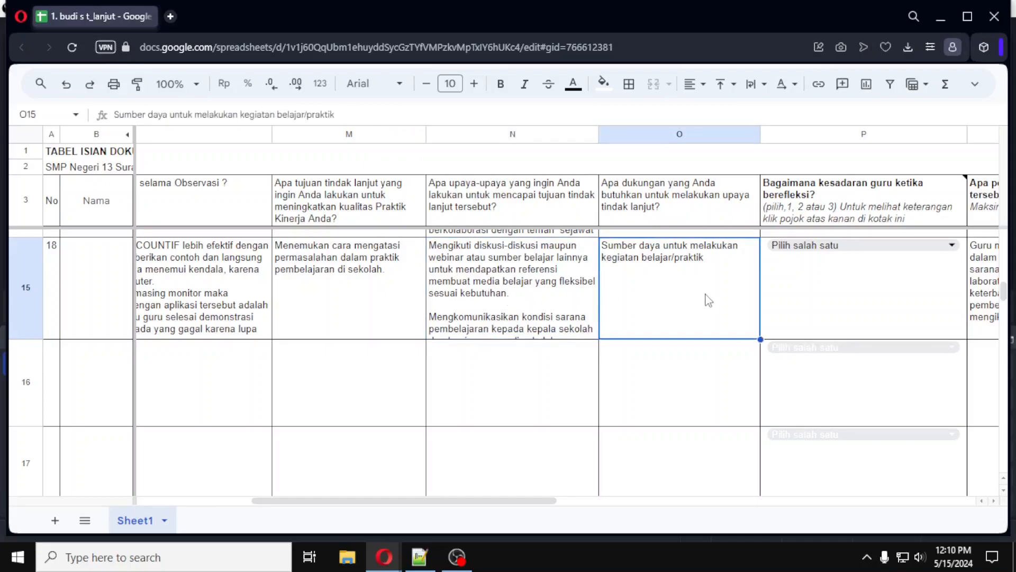
# Show the available choices for the "Bagaimana kesadaran guru ketika berefleksi?" rating in cell P15.
pyautogui.moveTo(479, 501); pyautogui.dragTo(506, 504)
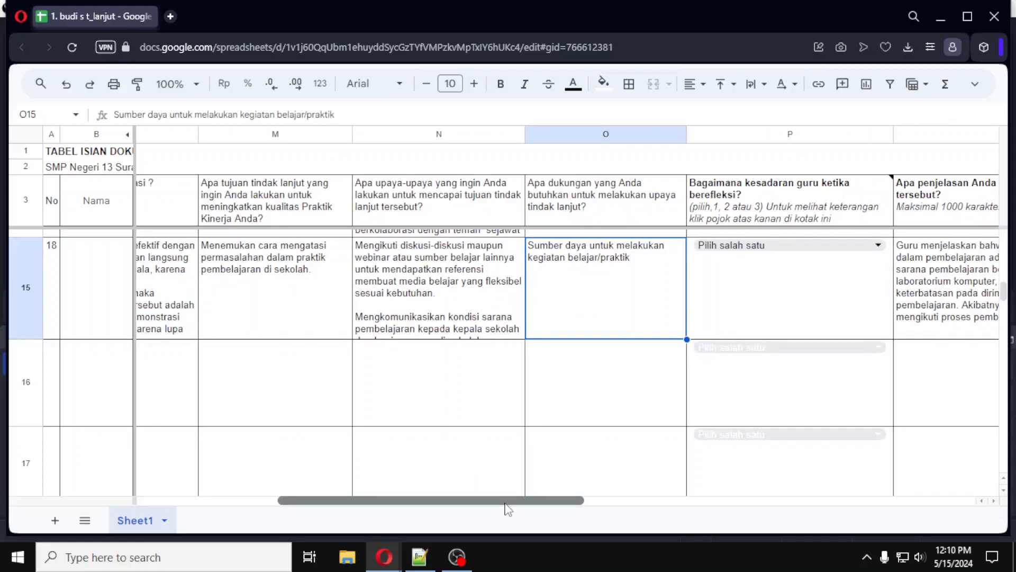
pyautogui.moveTo(505, 504); pyautogui.dragTo(598, 512)
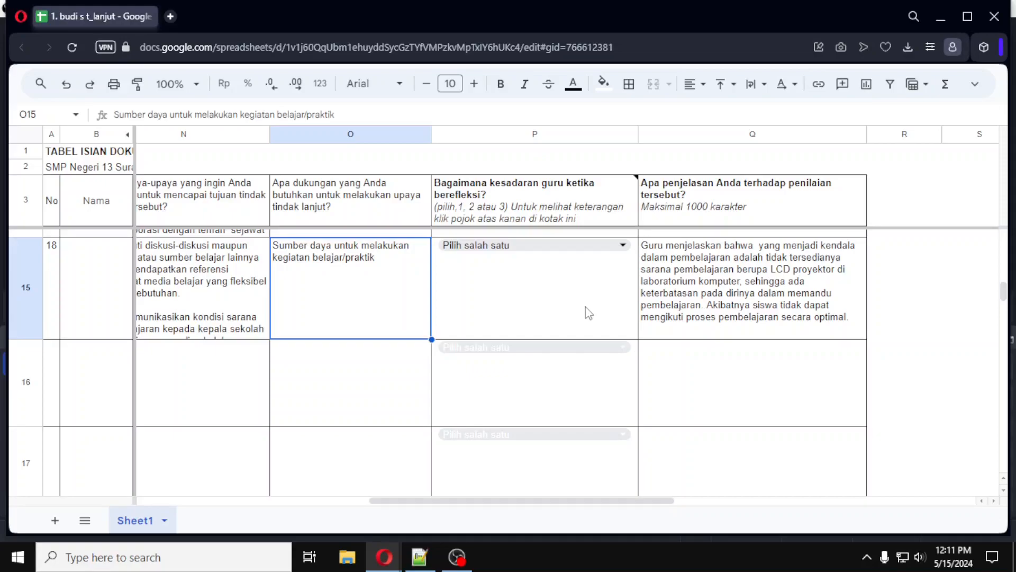
pyautogui.click(624, 247)
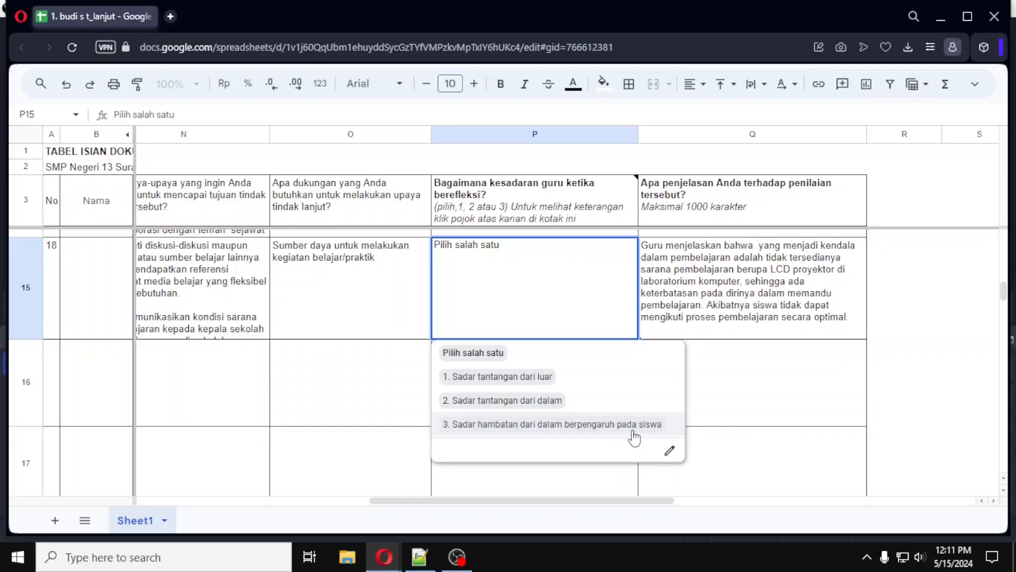
# Read the note on header cell P3, examining the criteria for awareness levels 1 and 2.
pyautogui.moveTo(633, 193)
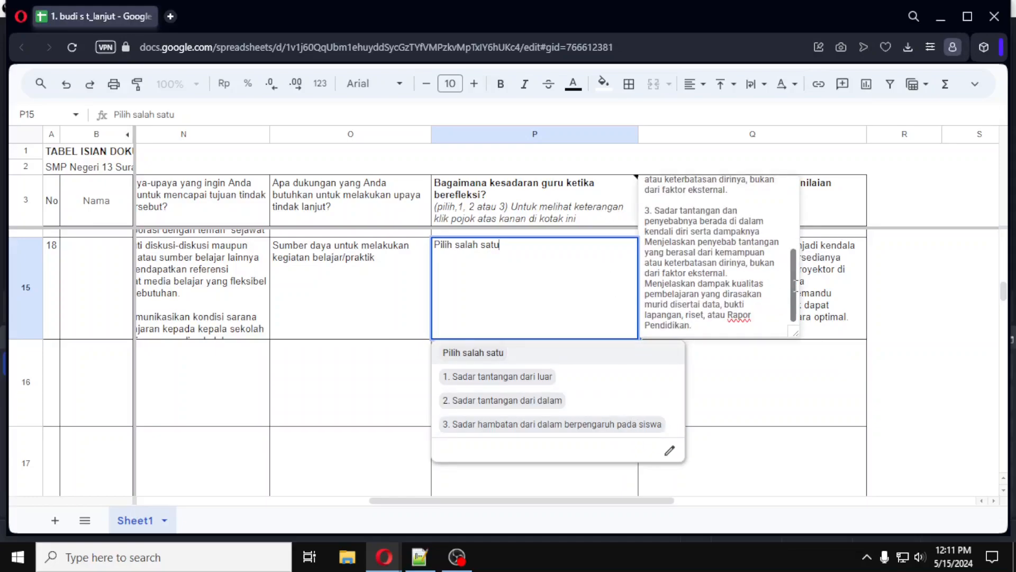
pyautogui.moveTo(796, 286); pyautogui.dragTo(798, 211)
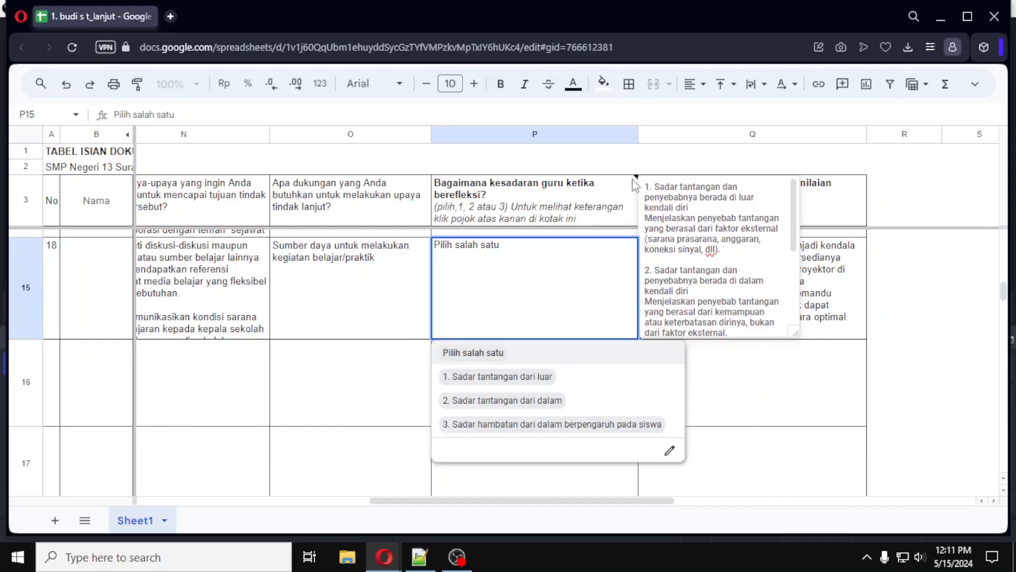
pyautogui.click(628, 198)
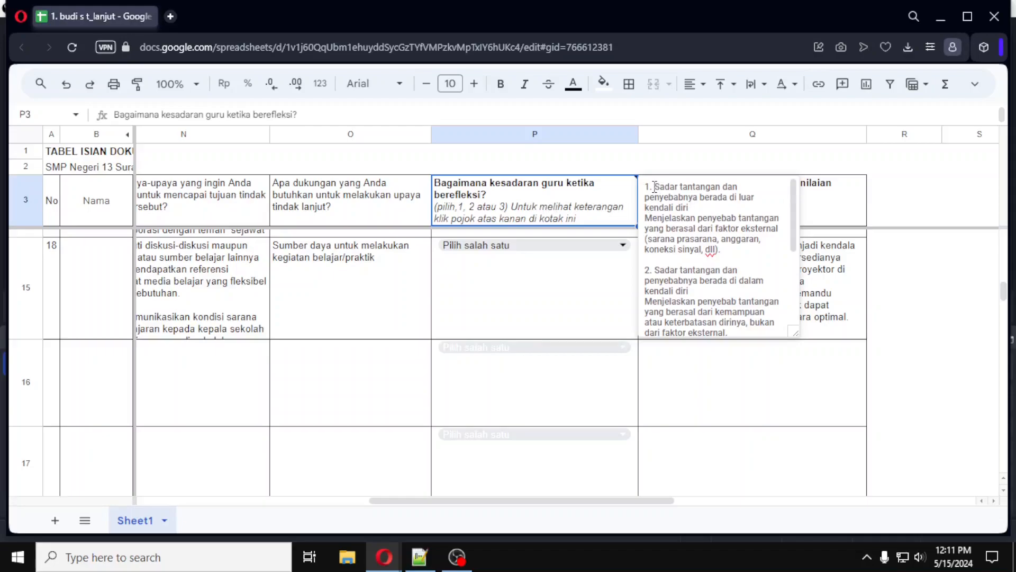
pyautogui.moveTo(654, 186); pyautogui.dragTo(725, 250)
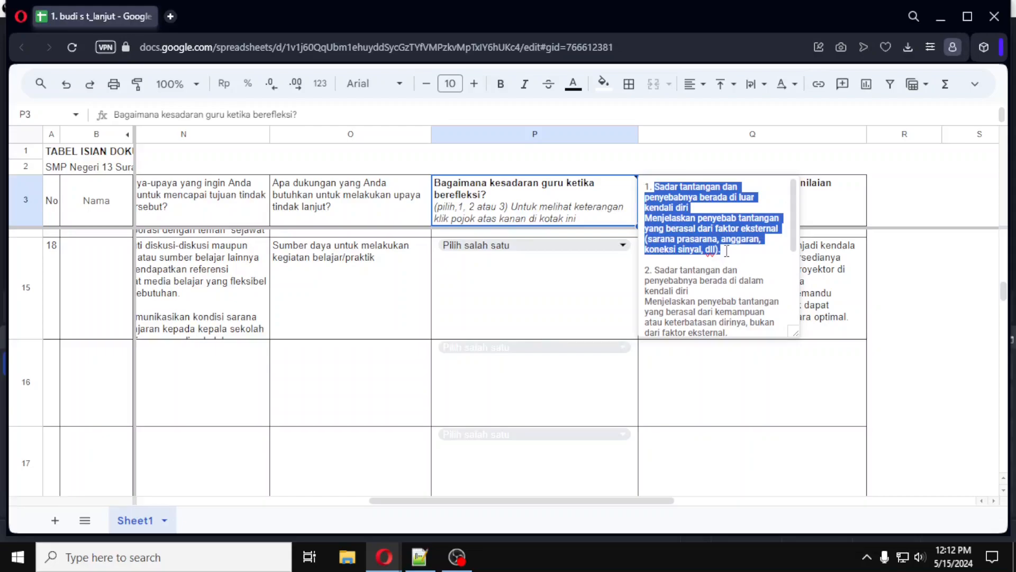
pyautogui.moveTo(795, 235); pyautogui.dragTo(793, 272)
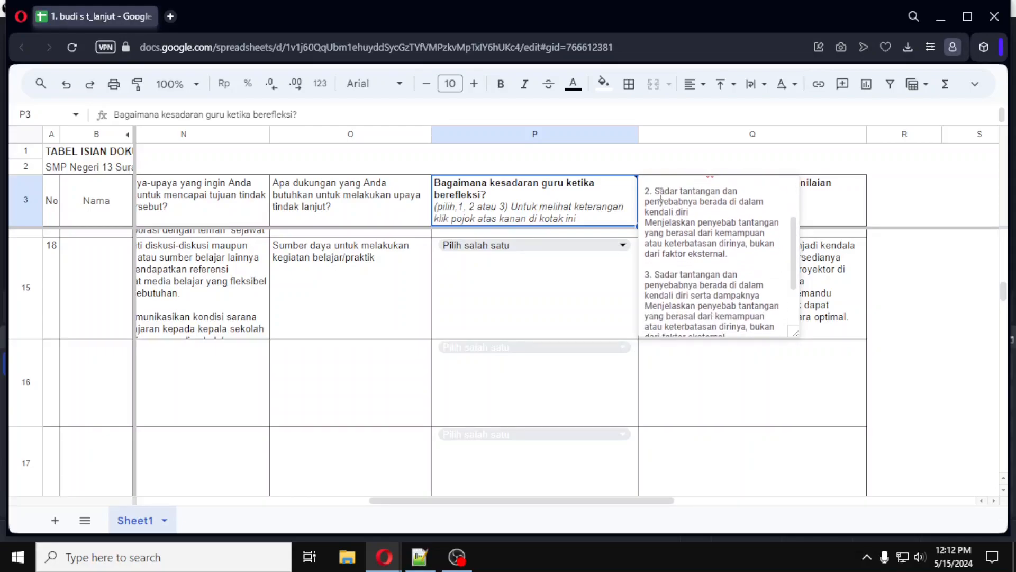
pyautogui.moveTo(656, 191); pyautogui.dragTo(725, 211)
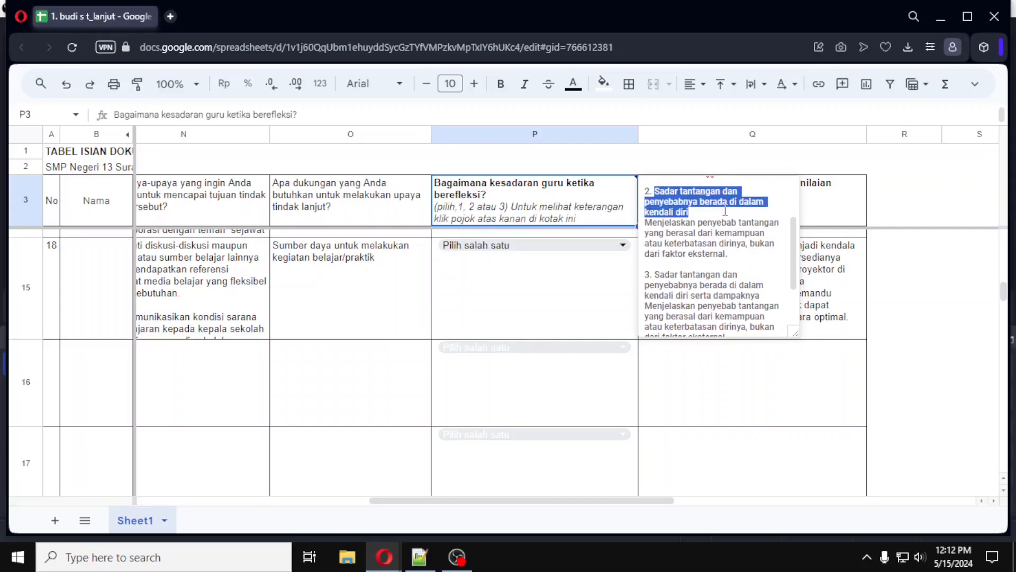
pyautogui.moveTo(645, 223); pyautogui.dragTo(778, 253)
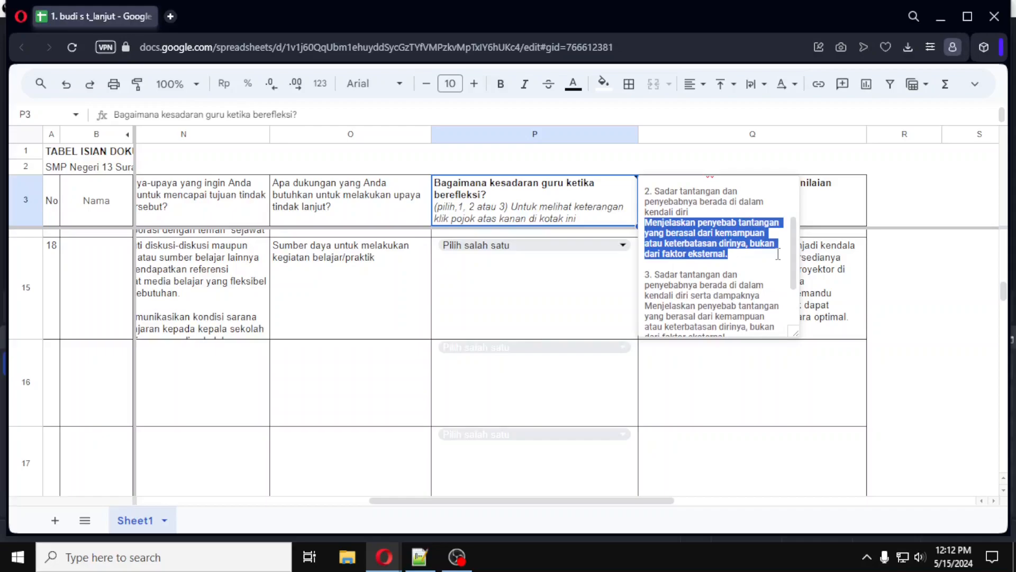
# Read the level 3 criteria in the P3 note, covering causes within the teacher's control and the impact on students.
pyautogui.moveTo(793, 248); pyautogui.dragTo(795, 279)
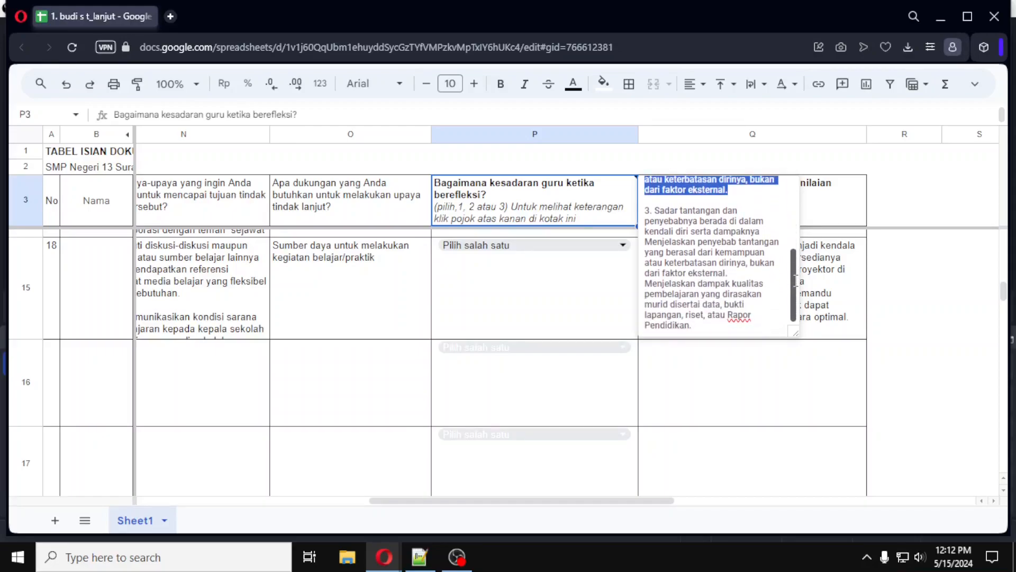
pyautogui.moveTo(657, 210); pyautogui.dragTo(773, 228)
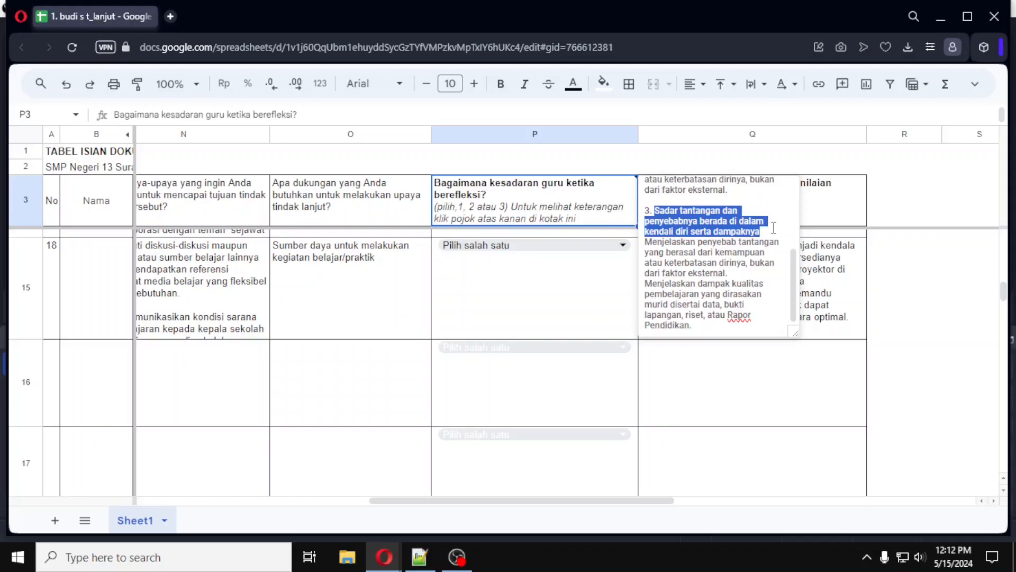
pyautogui.click(645, 242)
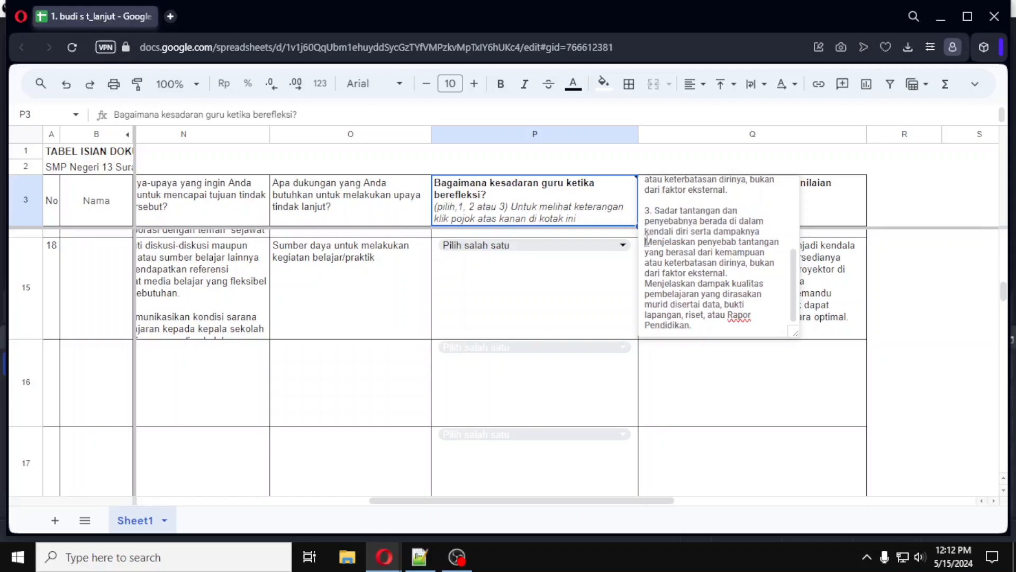
pyautogui.moveTo(647, 242); pyautogui.dragTo(780, 271)
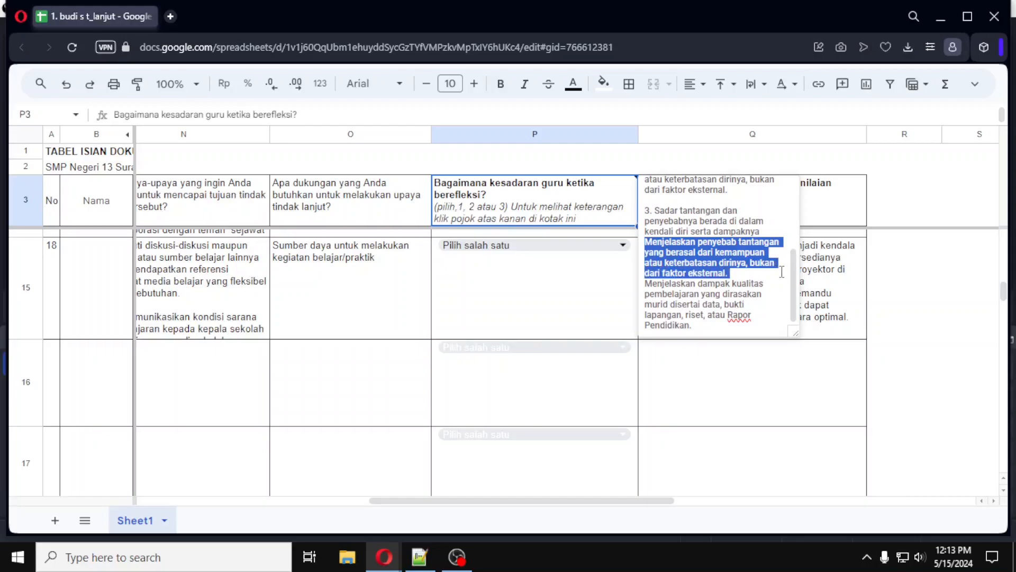
pyautogui.moveTo(782, 272); pyautogui.dragTo(776, 327)
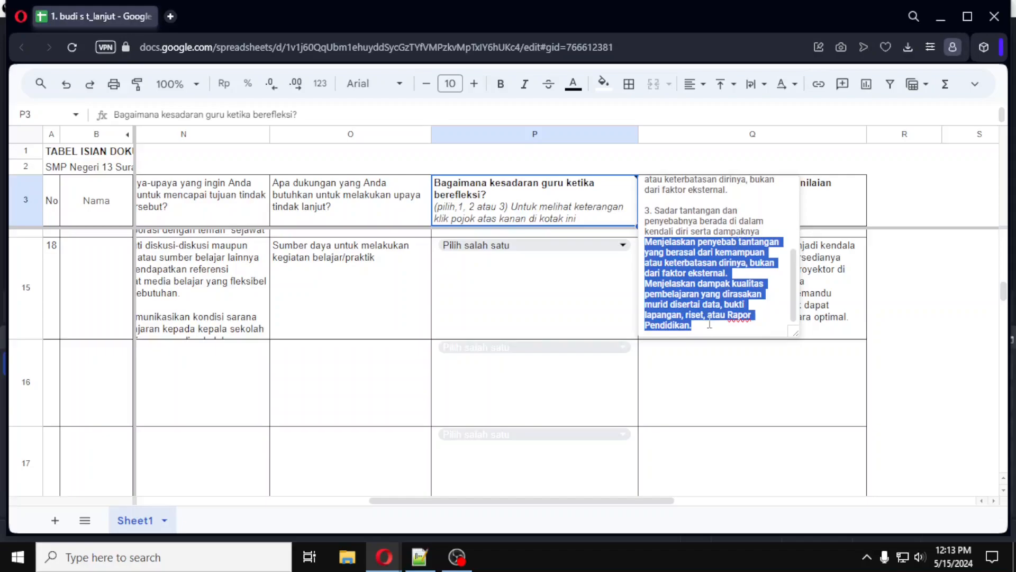
# Recheck the teacher's row 15 answers on reflection, follow-up goal, efforts and needed support against the rating criteria.
pyautogui.click(620, 324)
pyautogui.moveTo(519, 497); pyautogui.dragTo(376, 498)
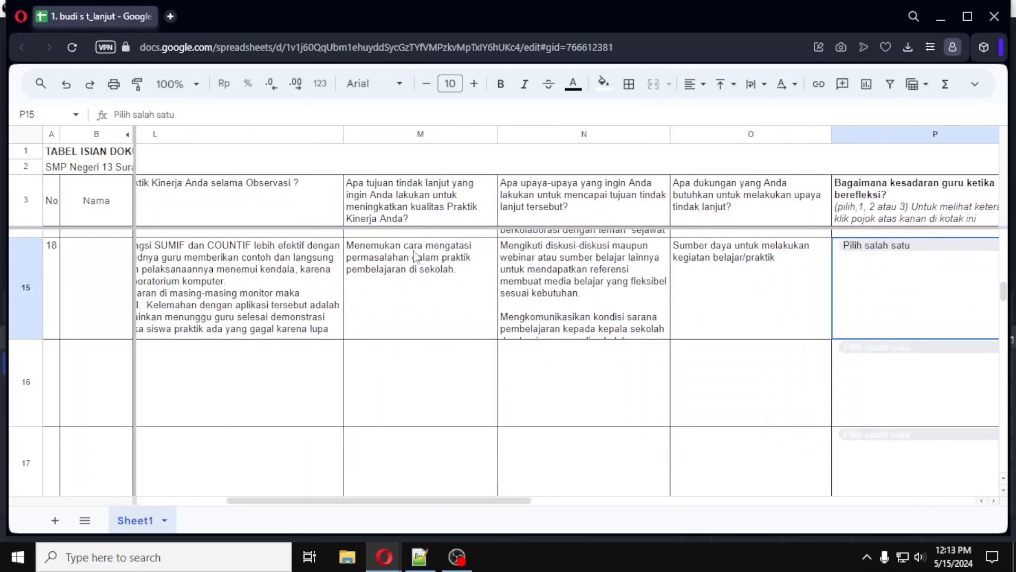
pyautogui.click(233, 281)
pyautogui.click(406, 286)
pyautogui.click(585, 295)
pyautogui.click(704, 291)
# Set the awareness rating in cell P15 to "3. Sadar hambatan dari dalam berpengaruh pada siswa".
pyautogui.moveTo(507, 507); pyautogui.dragTo(704, 517)
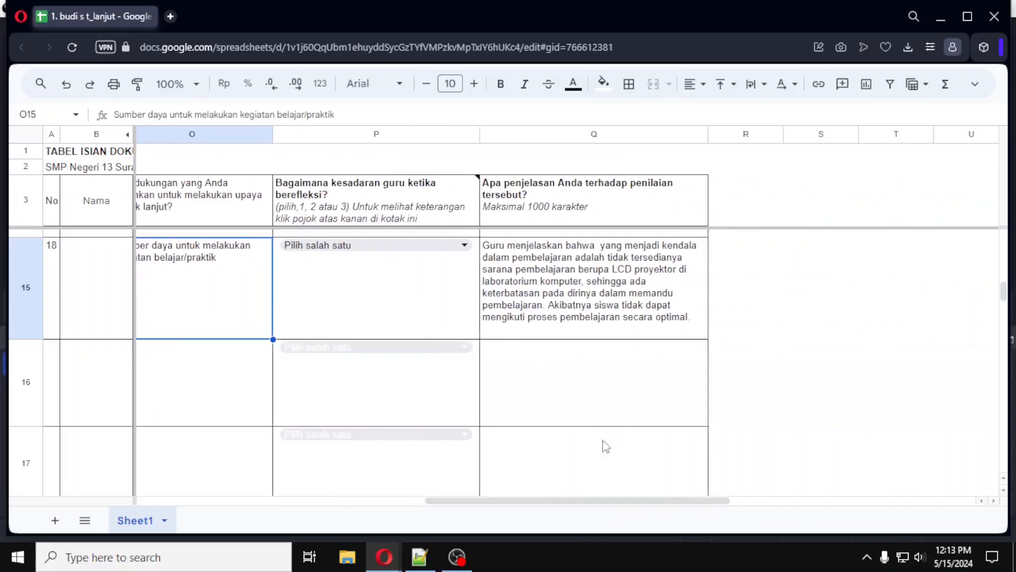
pyautogui.click(461, 244)
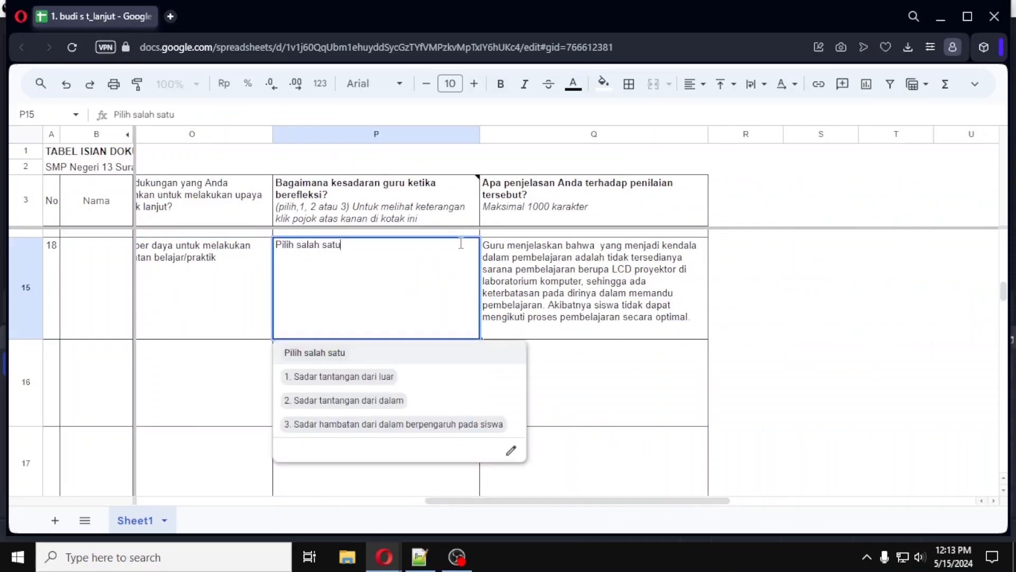
pyautogui.click(390, 428)
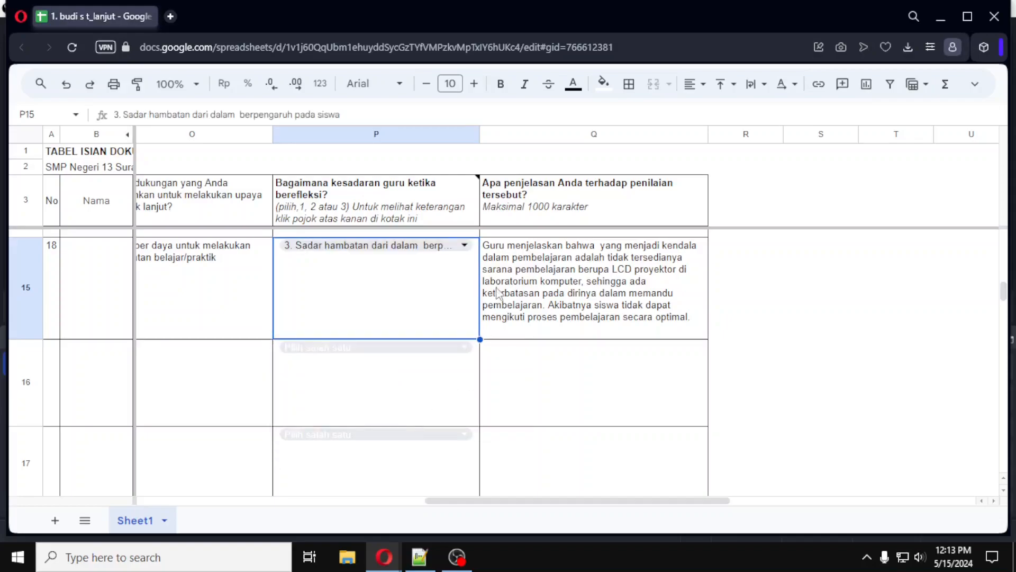
# Review the rating explanation in cell Q15 and the character limit stated in its column header.
pyautogui.click(519, 286)
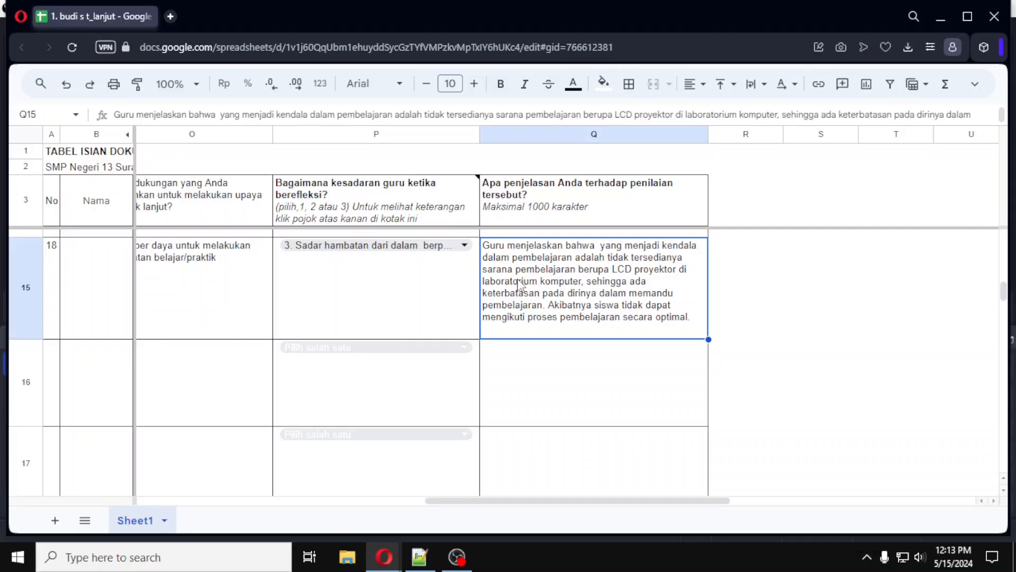
pyautogui.click(503, 210)
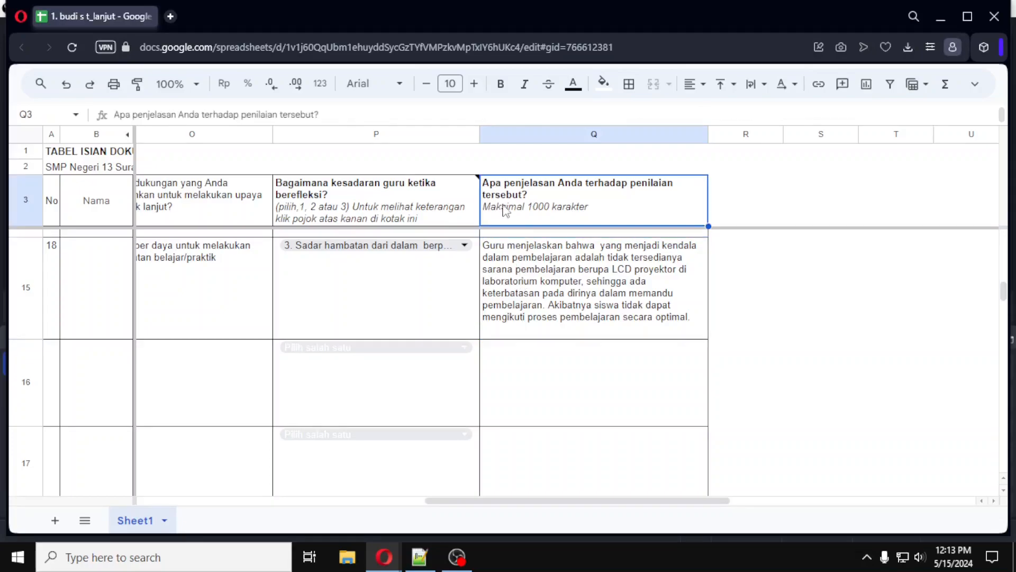
pyautogui.moveTo(607, 501); pyautogui.dragTo(278, 536)
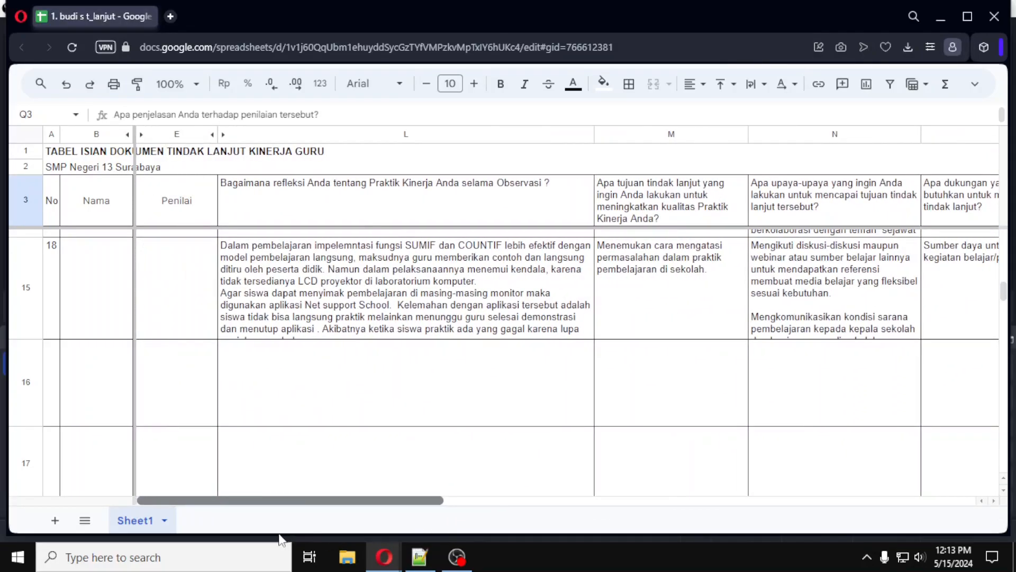